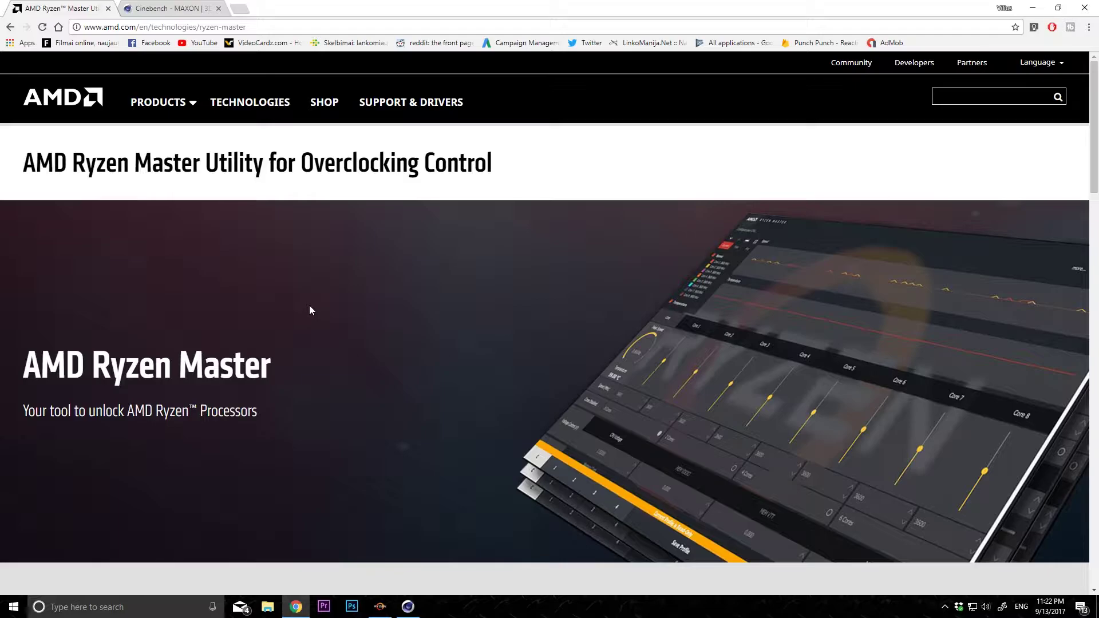
Step: Download the AMD Ryzen Master installer for 'All Other Ryzen Processors'
scroll(311, 309, down, 10)
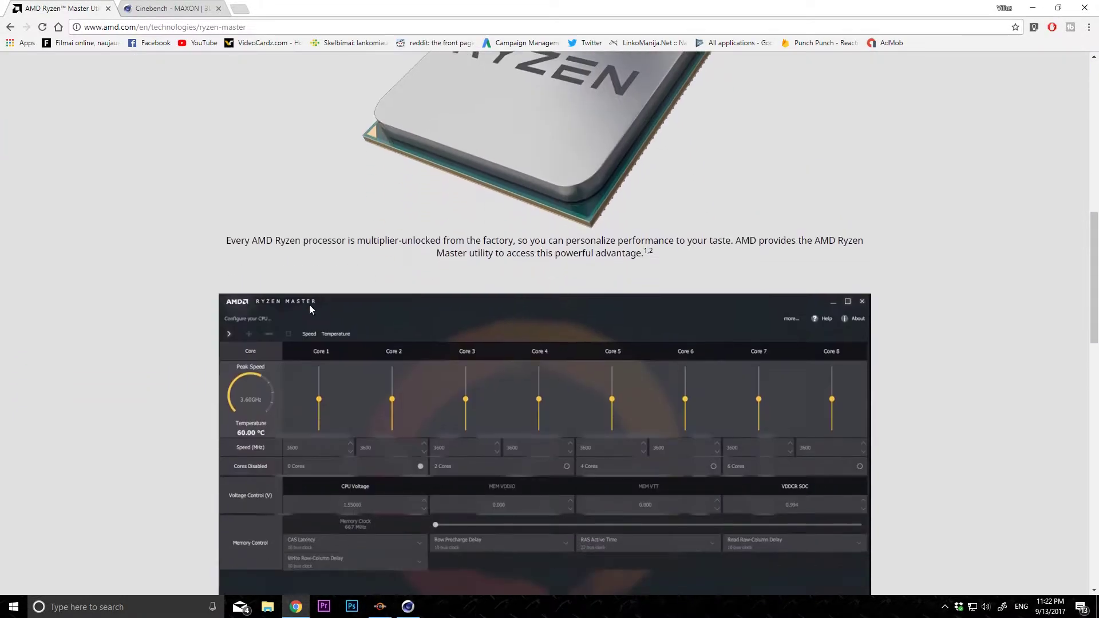
scroll(310, 310, down, 15)
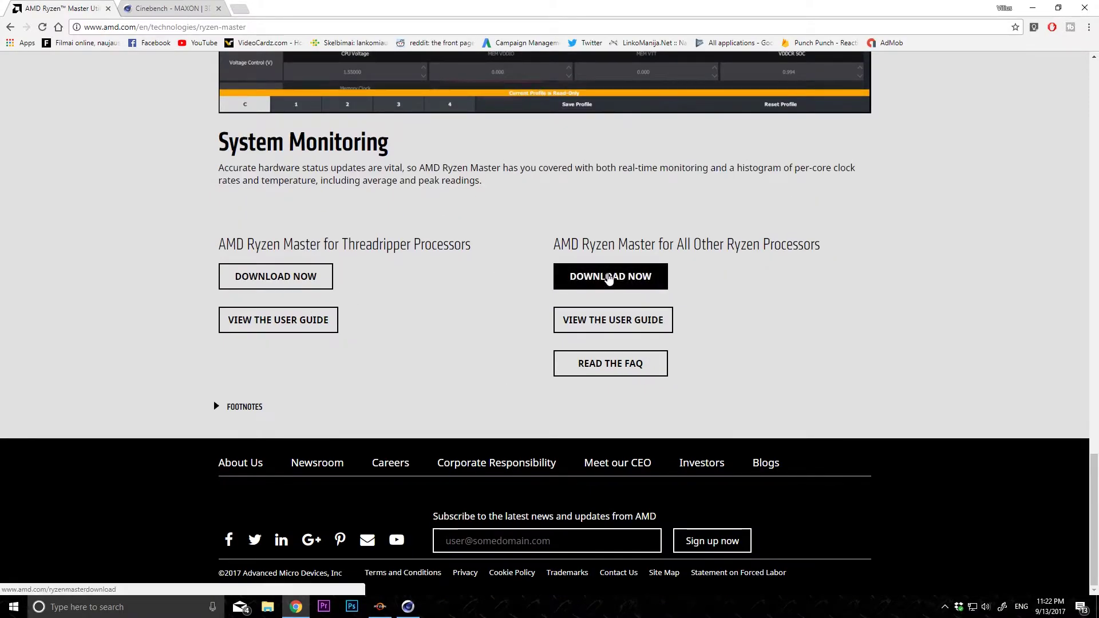
click(608, 277)
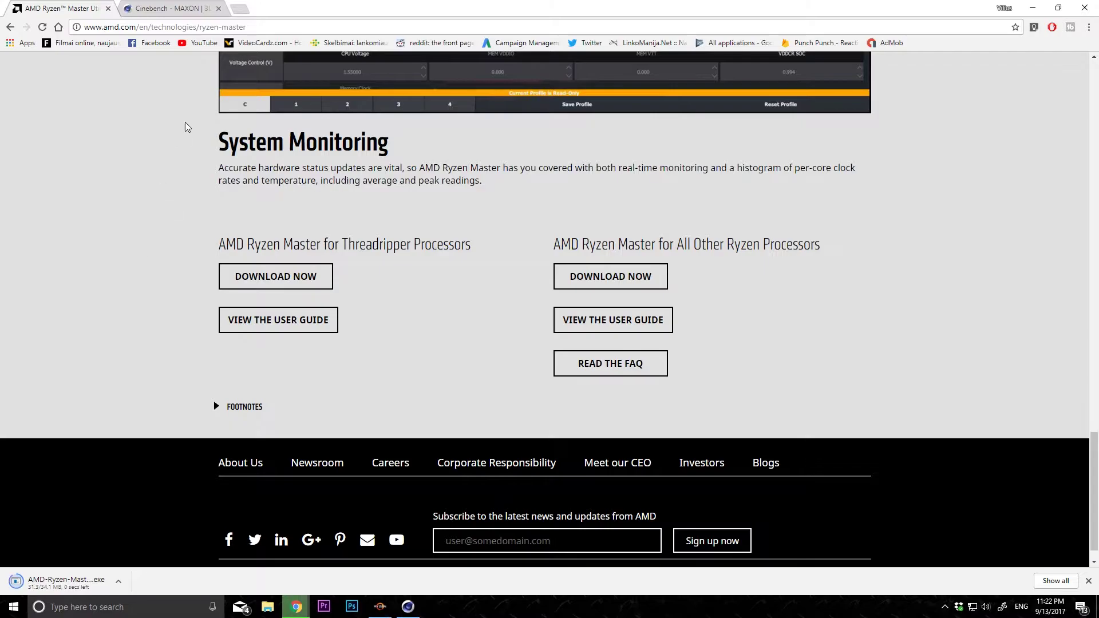
Step: Download the Windows version of Cinebench from the MAXON Cinebench page
click(186, 7)
scroll(365, 246, down, 4)
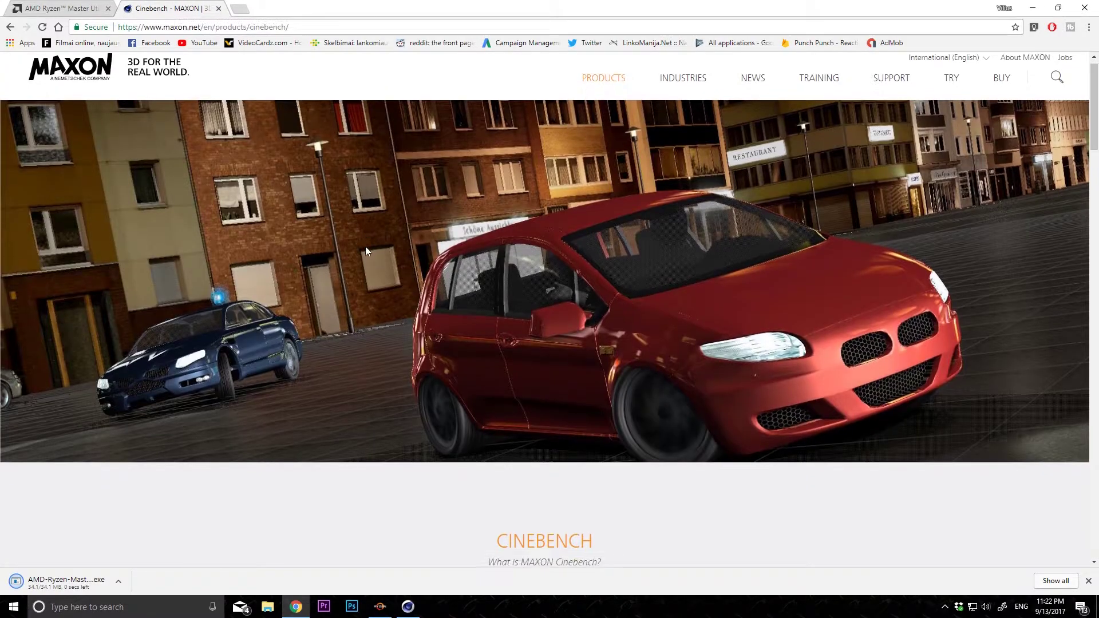
scroll(366, 245, down, 4)
scroll(433, 249, up, 1)
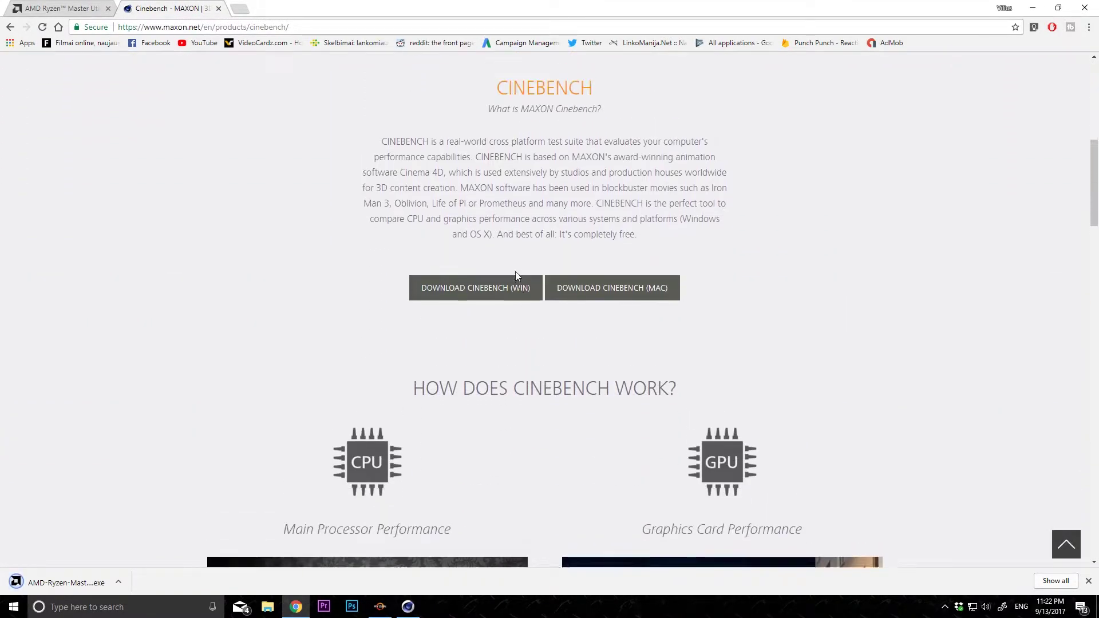
click(503, 299)
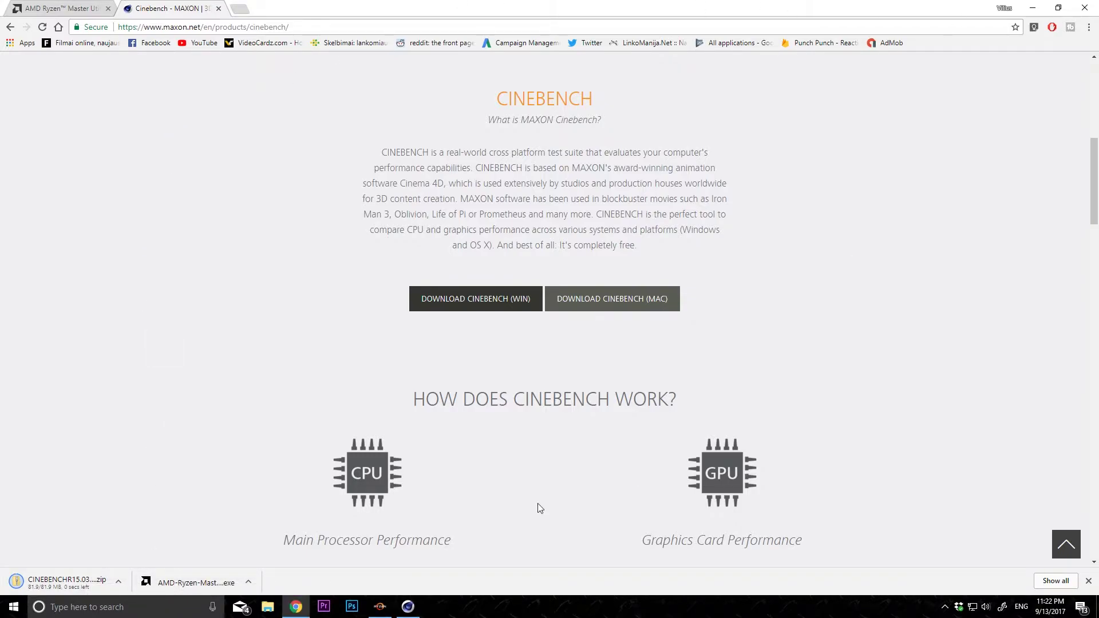
Step: Check the current Ryzen Master settings, then run Cinebench R15's CPU test at stock speed
click(380, 610)
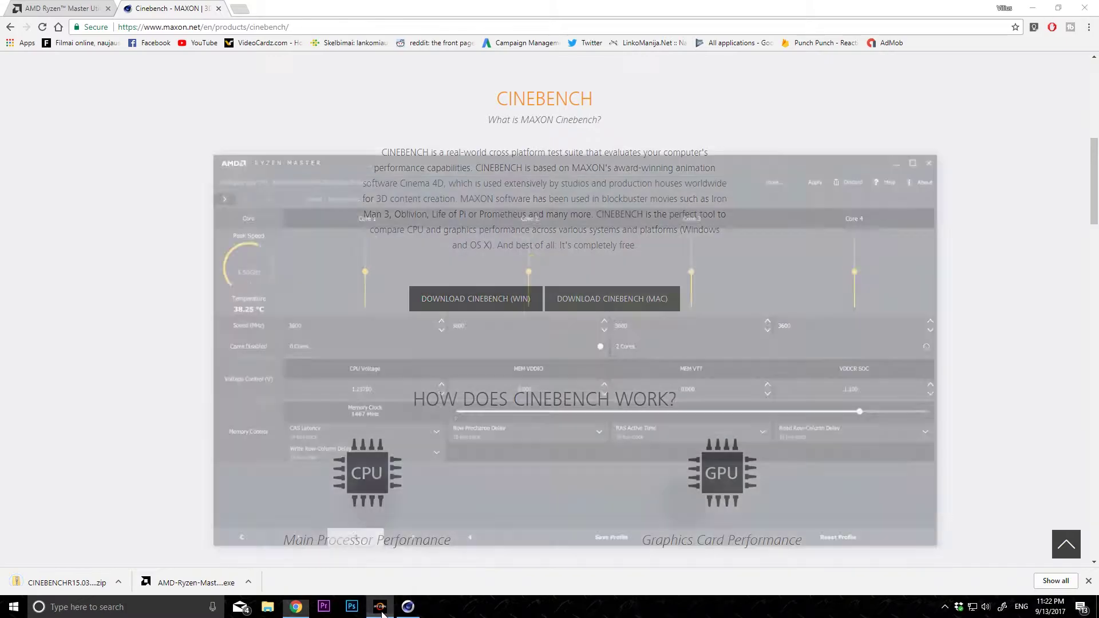
click(397, 593)
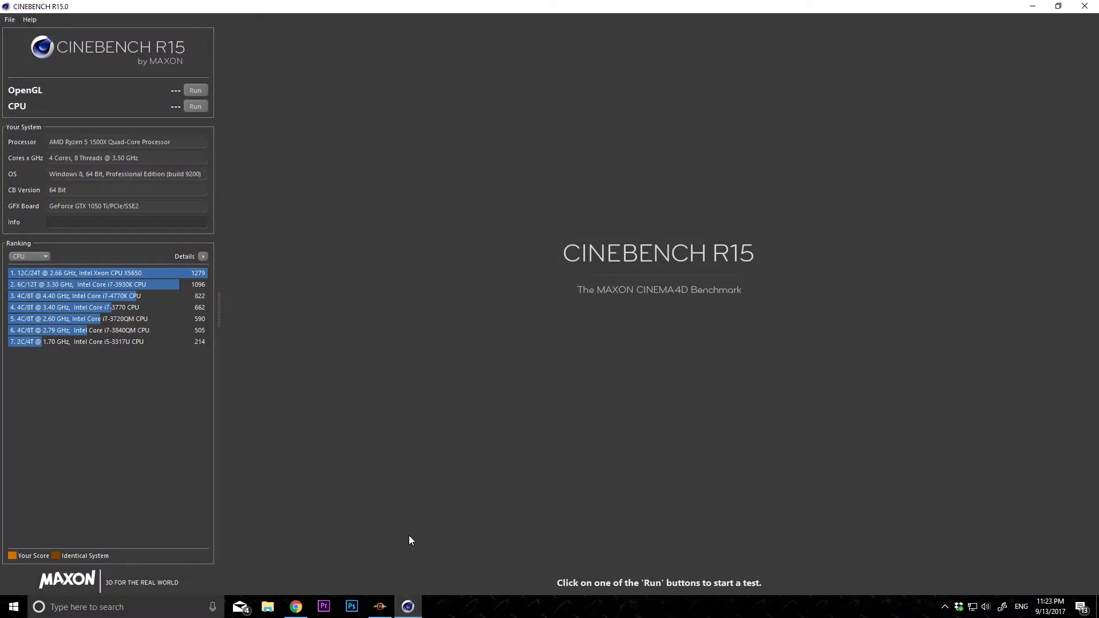
click(387, 613)
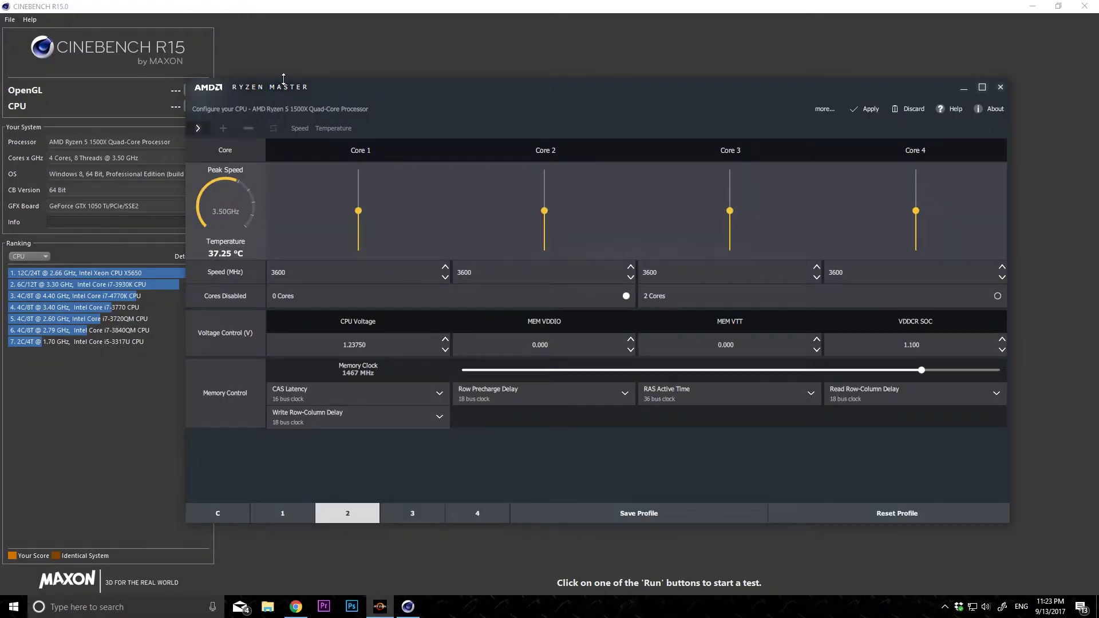
click(137, 48)
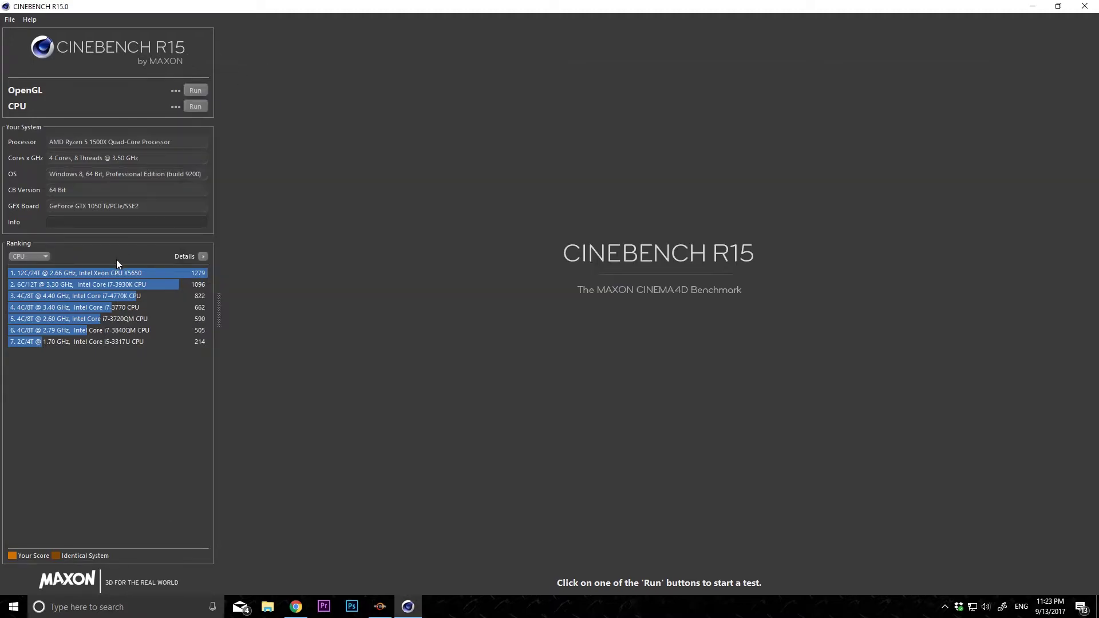
click(194, 107)
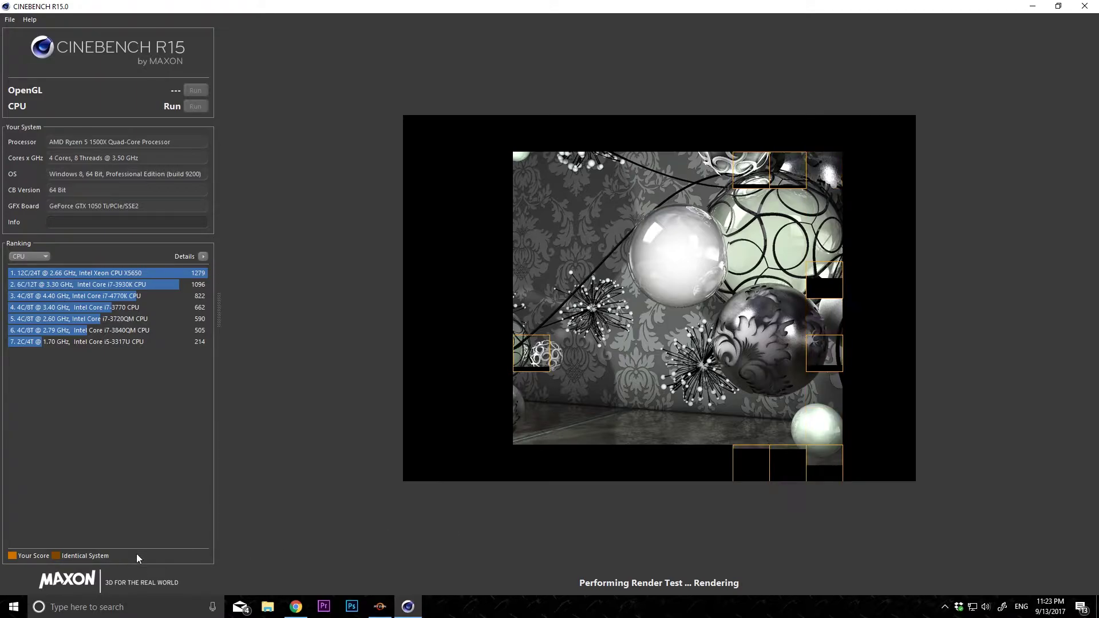
Step: Launch WordPad for score notes and place it beside the Cinebench panel
click(4, 614)
text(wordpad)
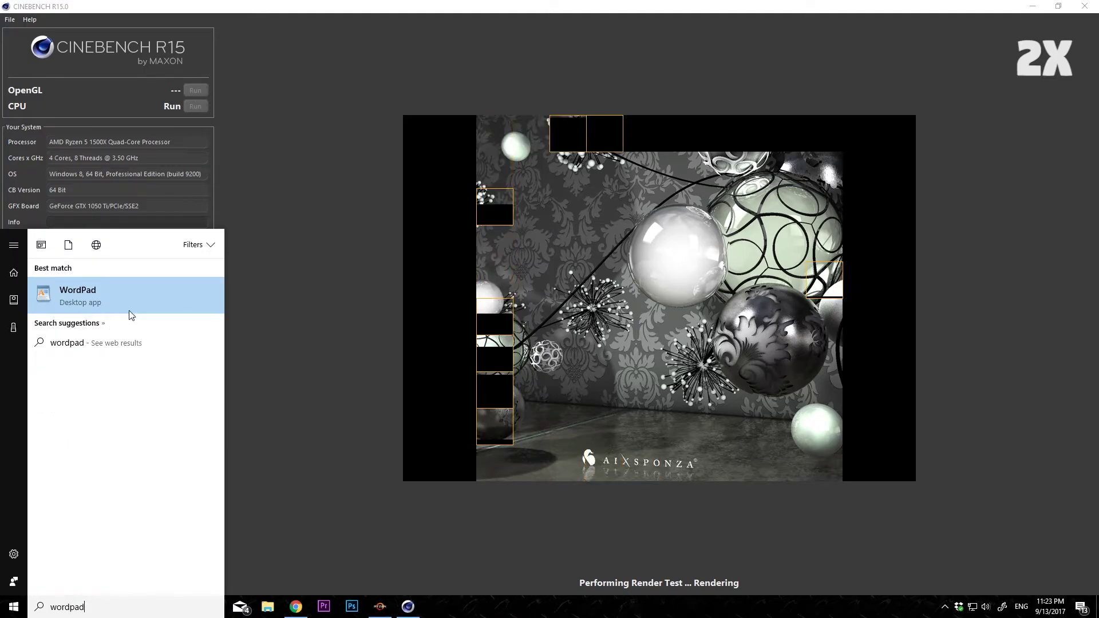
click(129, 310)
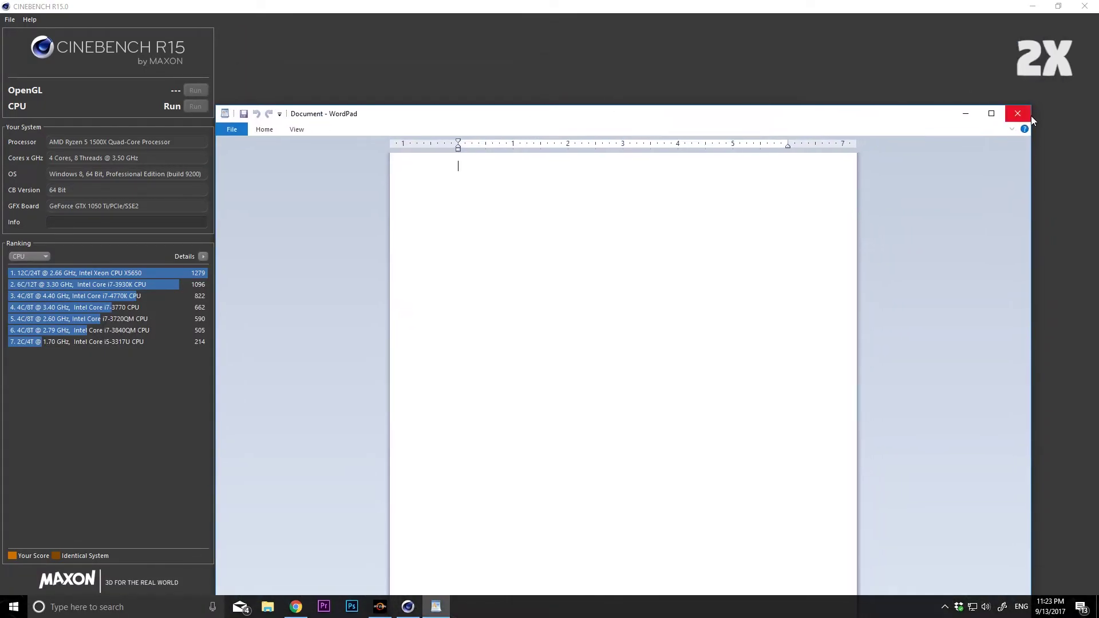
drag(1032, 115, 513, 375)
drag(420, 385, 246, 61)
Step: Run the Cinebench R15 CPU benchmark again
click(463, 10)
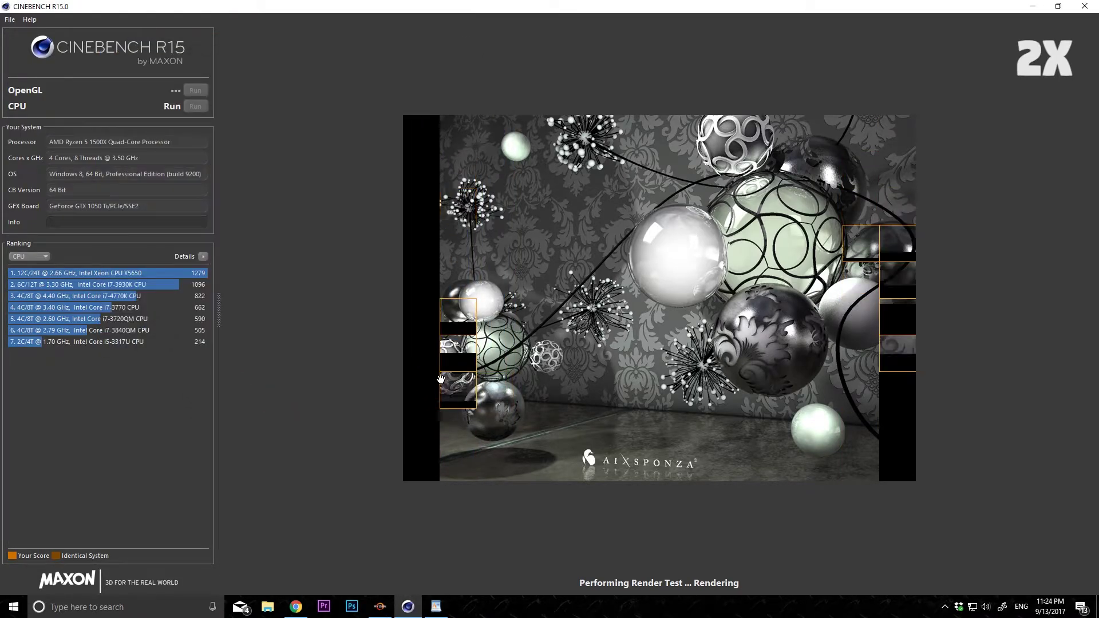
mouse_move(439, 611)
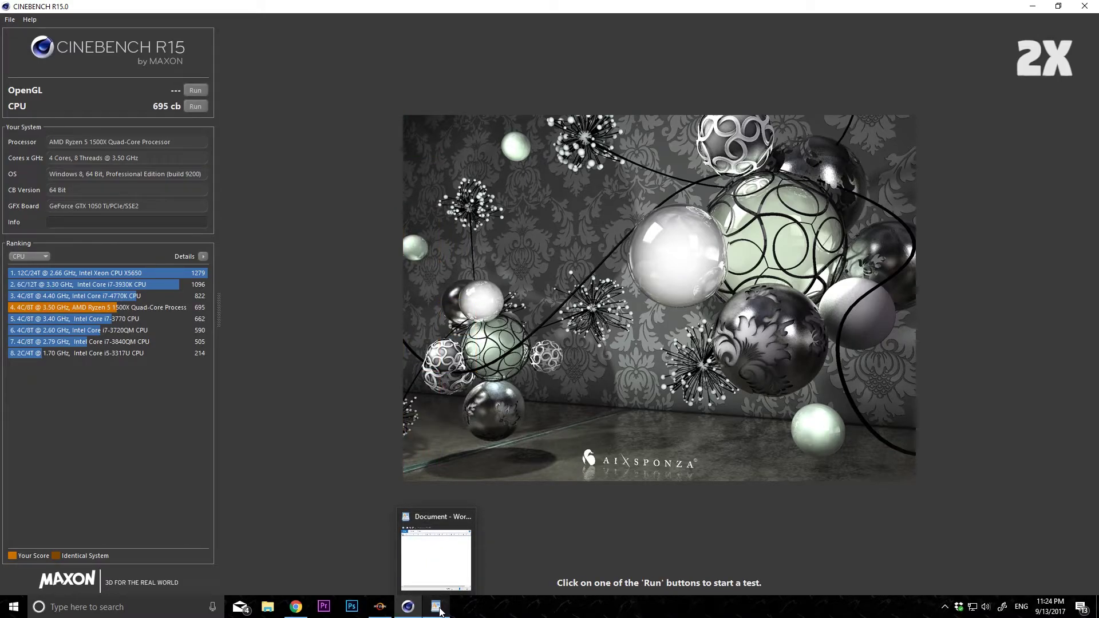
click(195, 106)
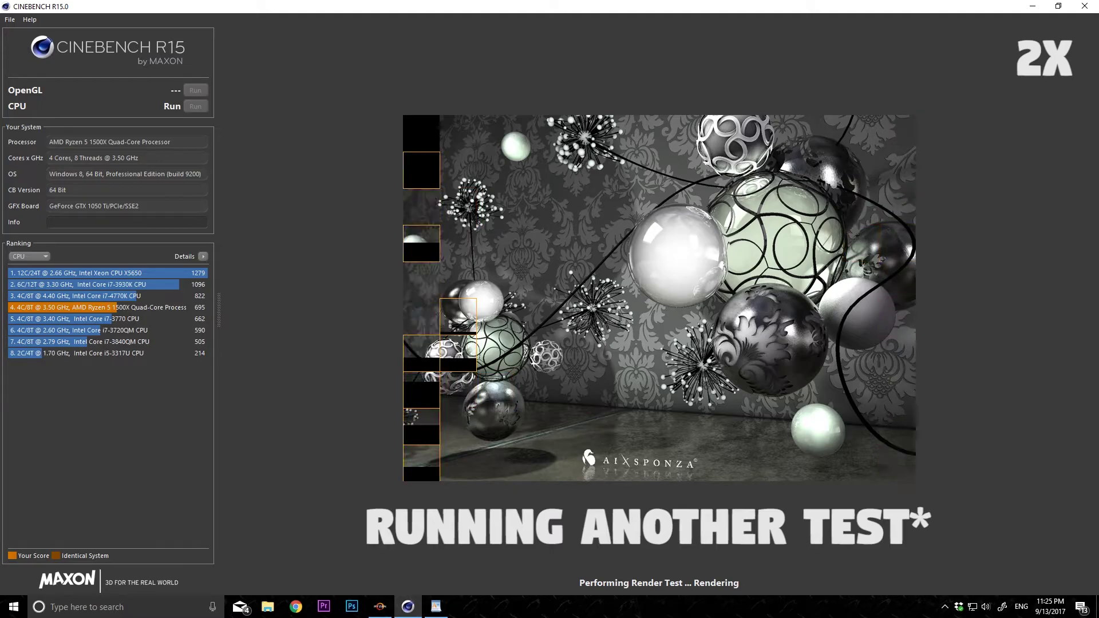
Step: Note the 718 cb result as '3.5 718' in WordPad and minimize it
click(443, 597)
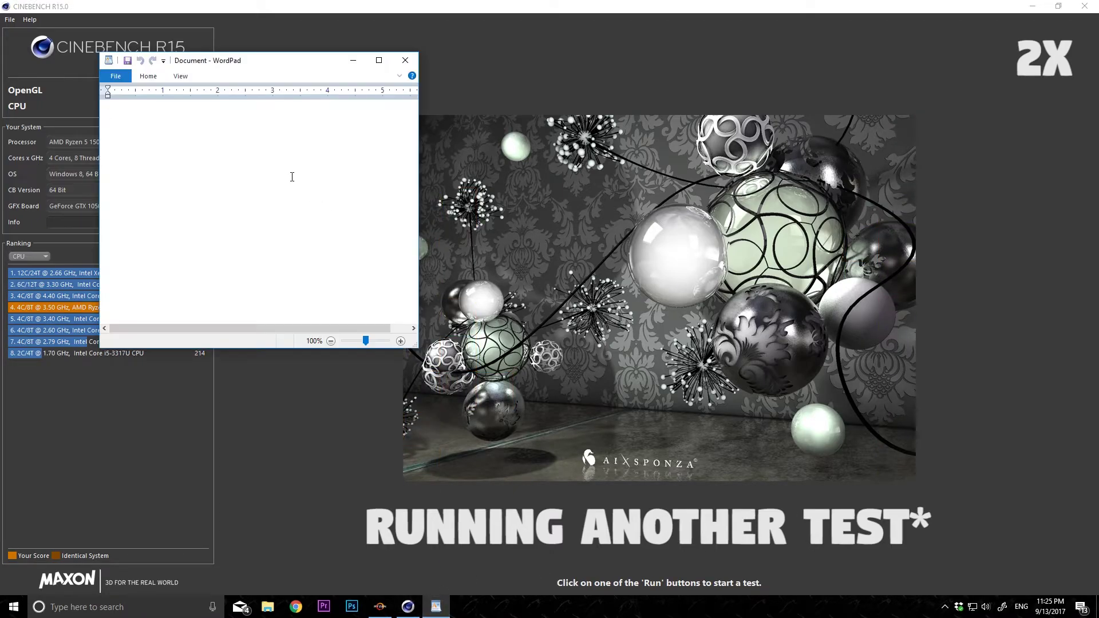
text(3.5 718)
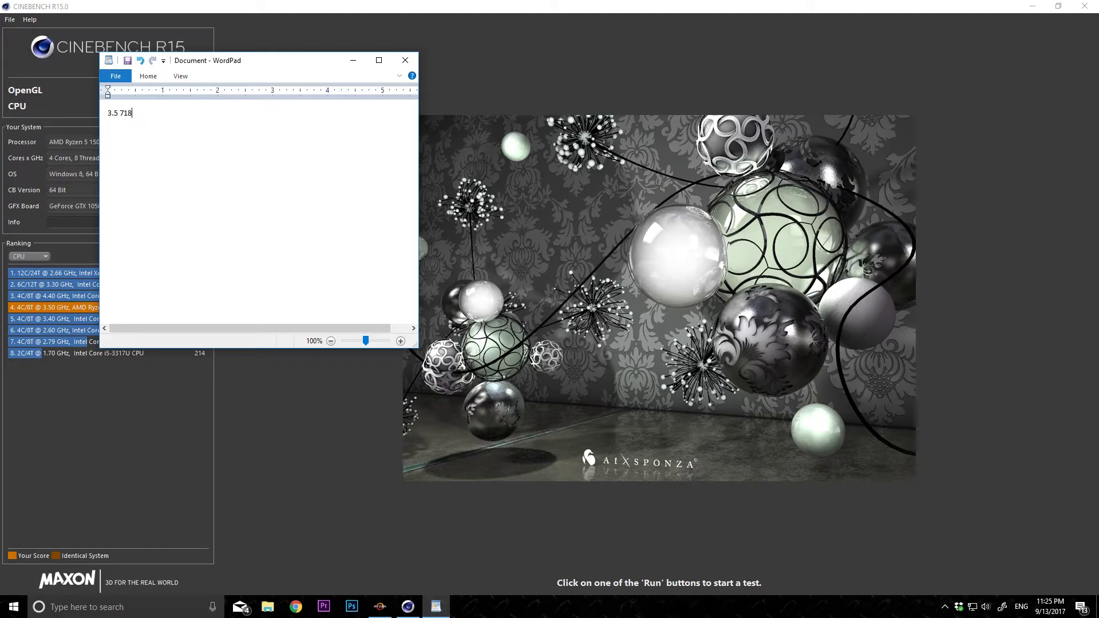
drag(276, 63, 413, 275)
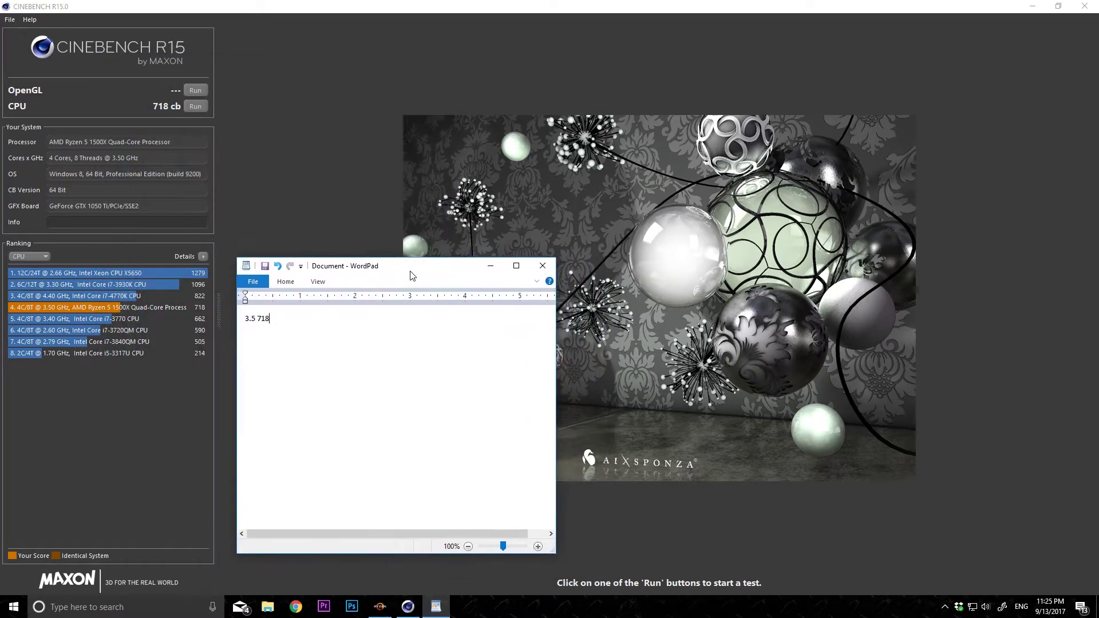
click(493, 267)
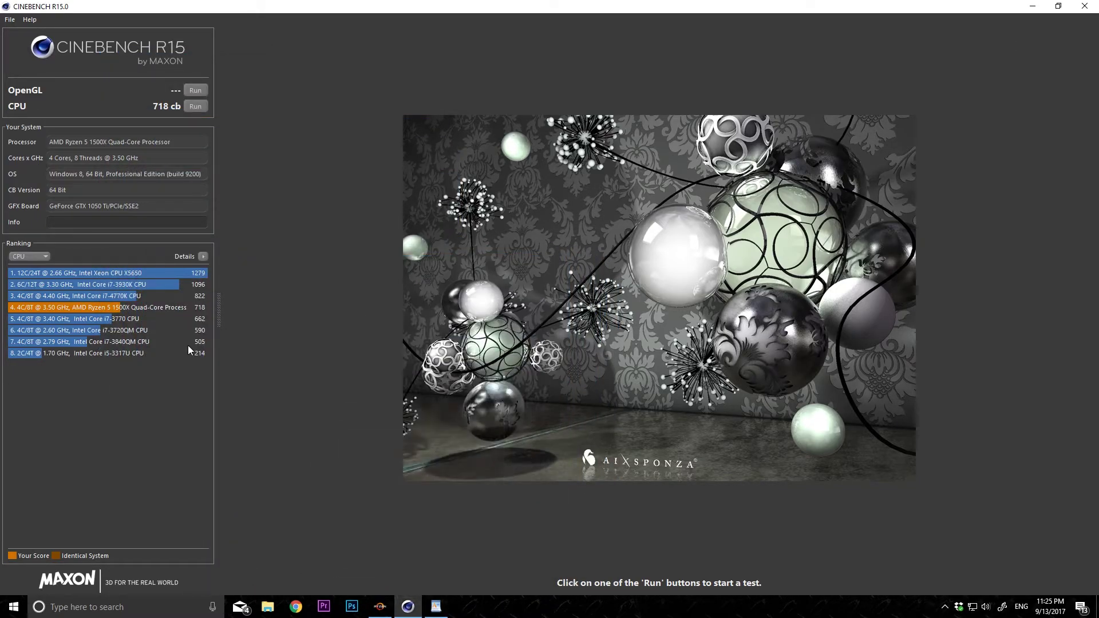
Step: Set the CPU voltage to 1.30000 V in Ryzen Master and apply it to the profile
click(389, 613)
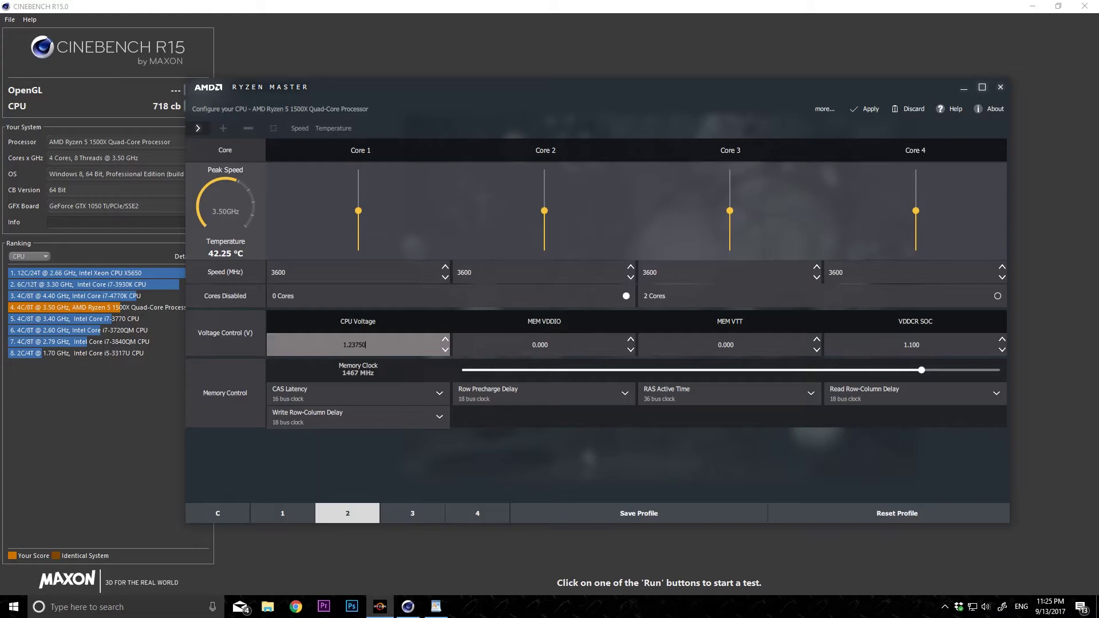
double_click(353, 345)
click(859, 120)
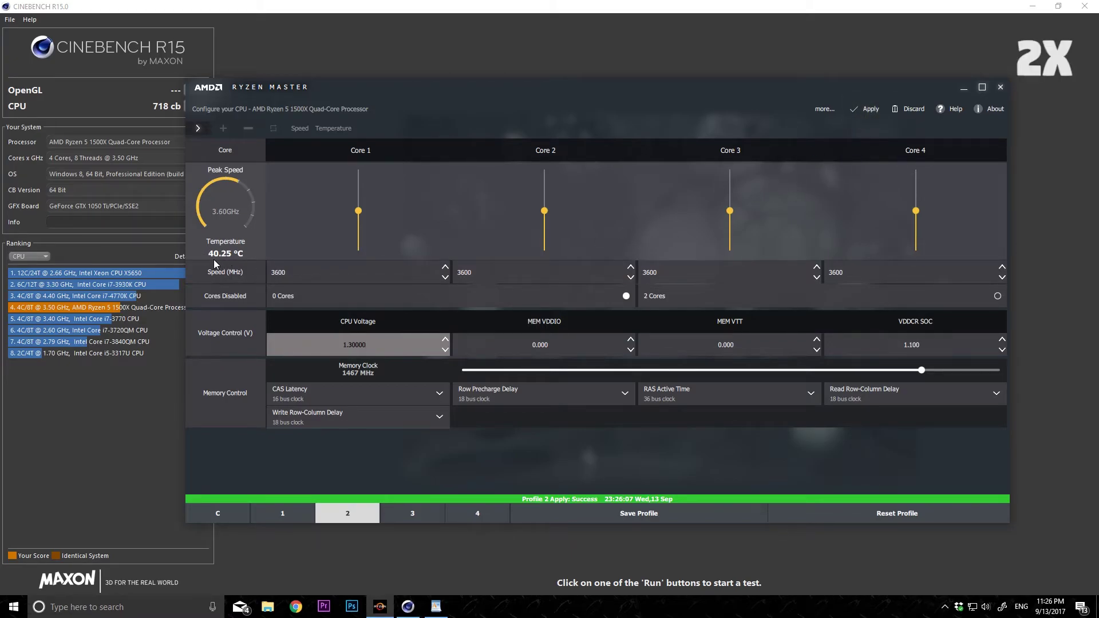
click(142, 376)
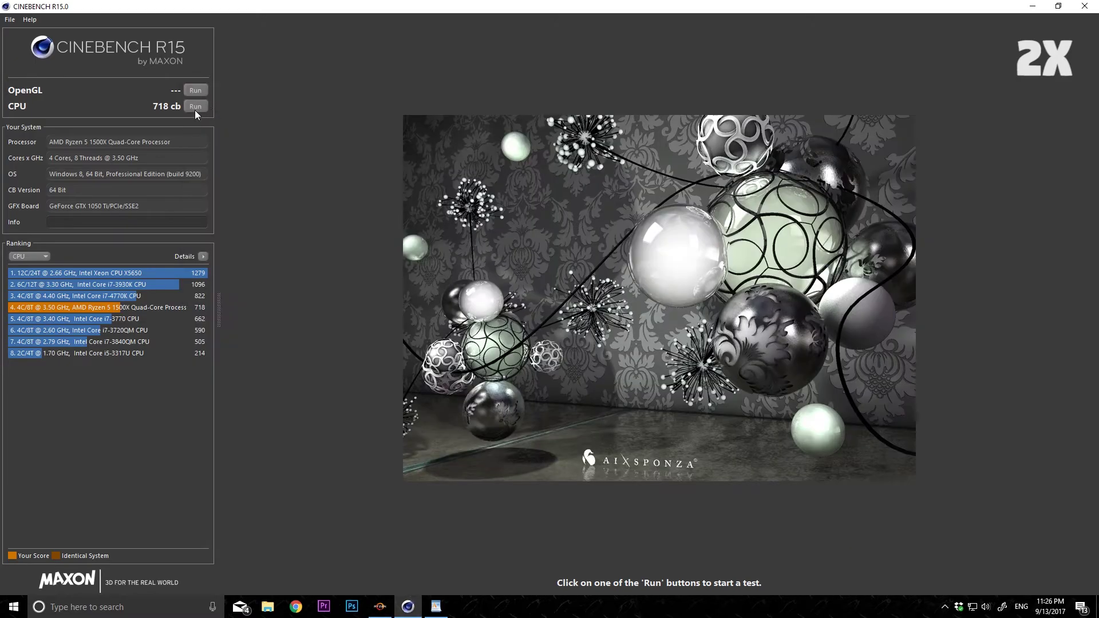
Step: Run the CPU benchmark at 3.6 GHz and log '3.6 736 1.3vol' in WordPad
click(195, 106)
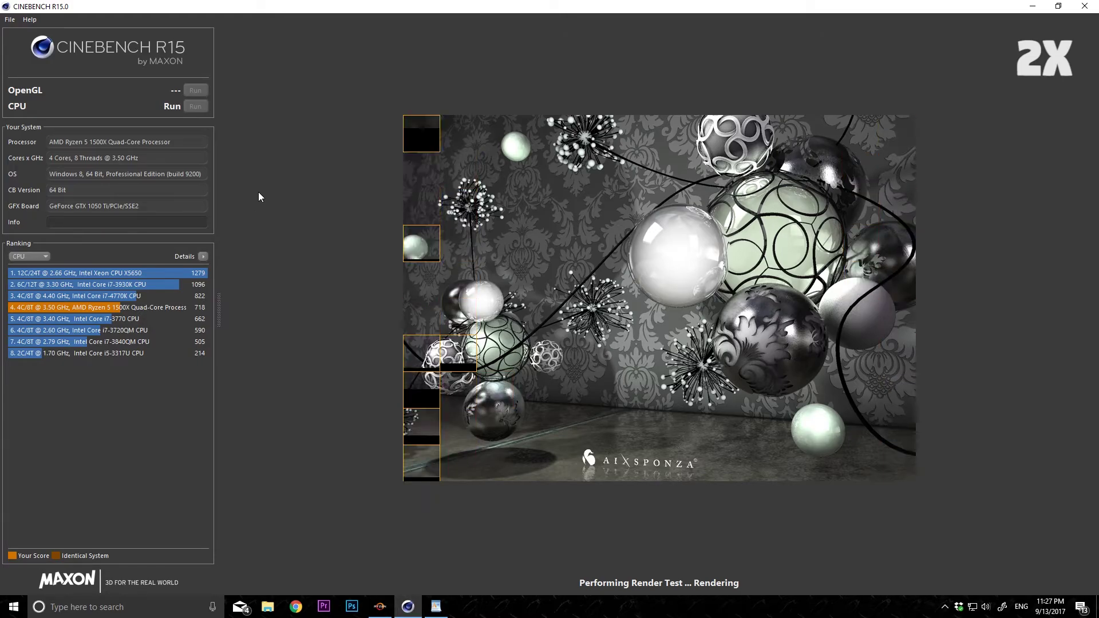
click(430, 608)
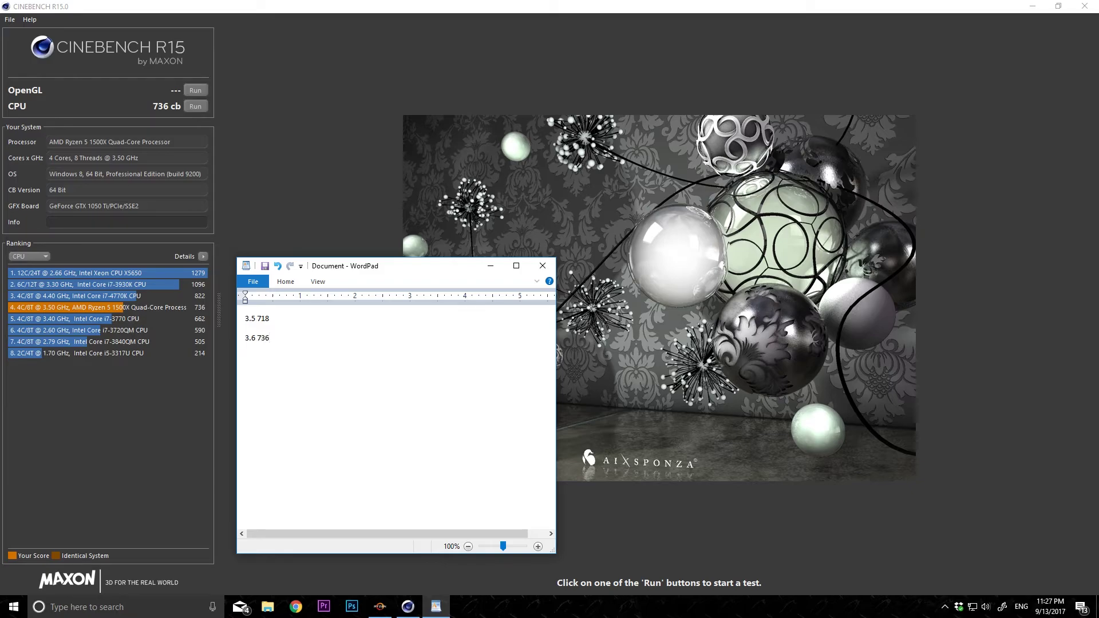
text(1.3vol)
click(345, 194)
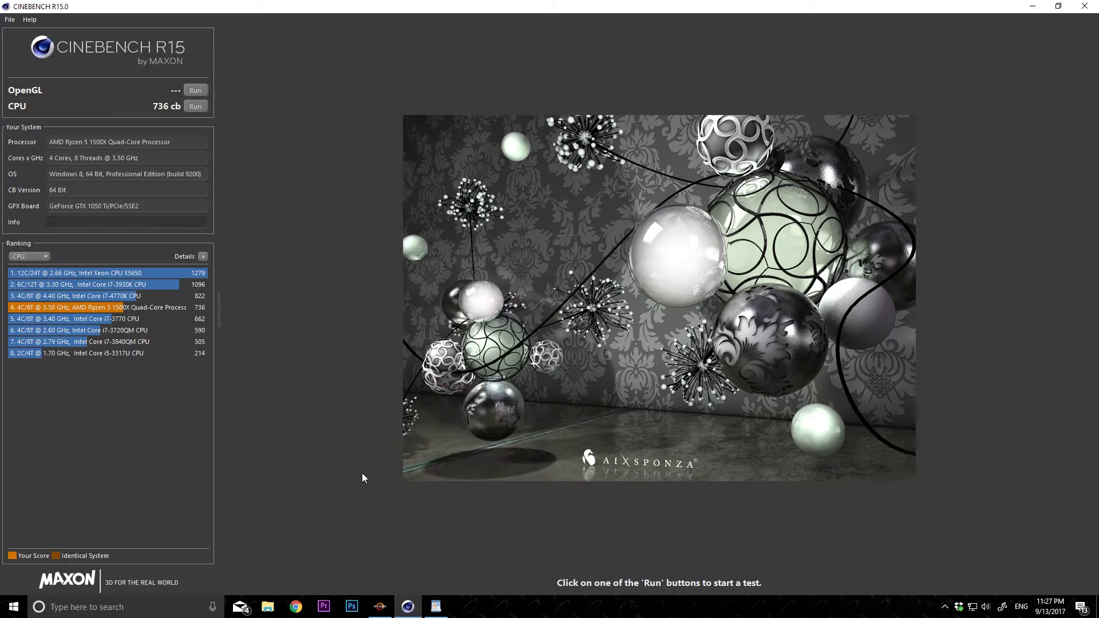
Step: Raise all four cores from 3600 to 3700 MHz in Ryzen Master
click(379, 607)
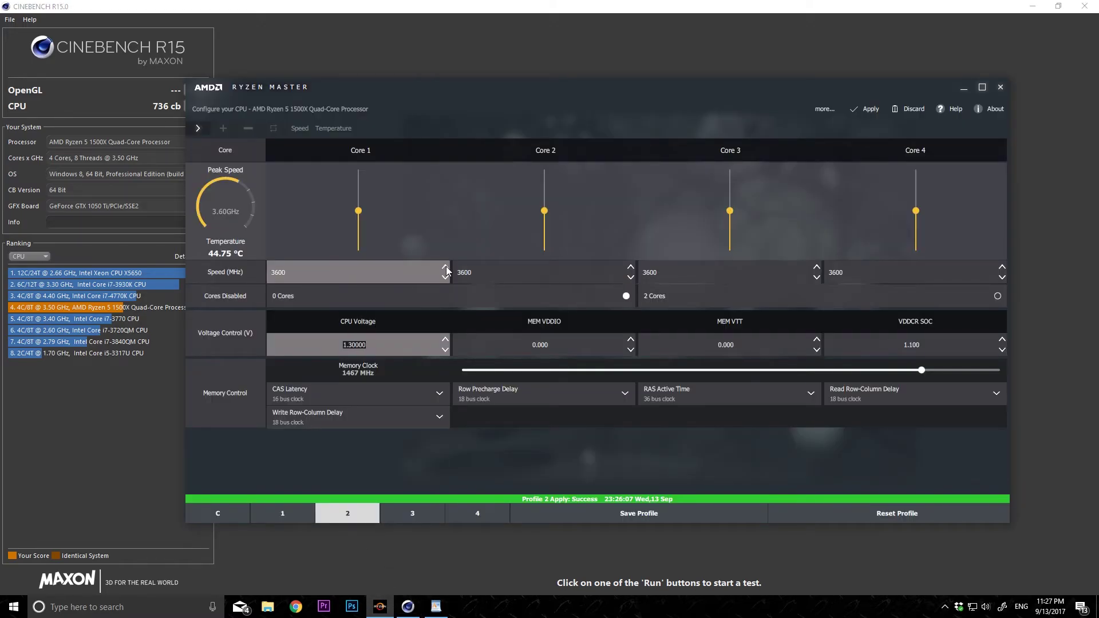
click(446, 268)
click(445, 267)
click(445, 267)
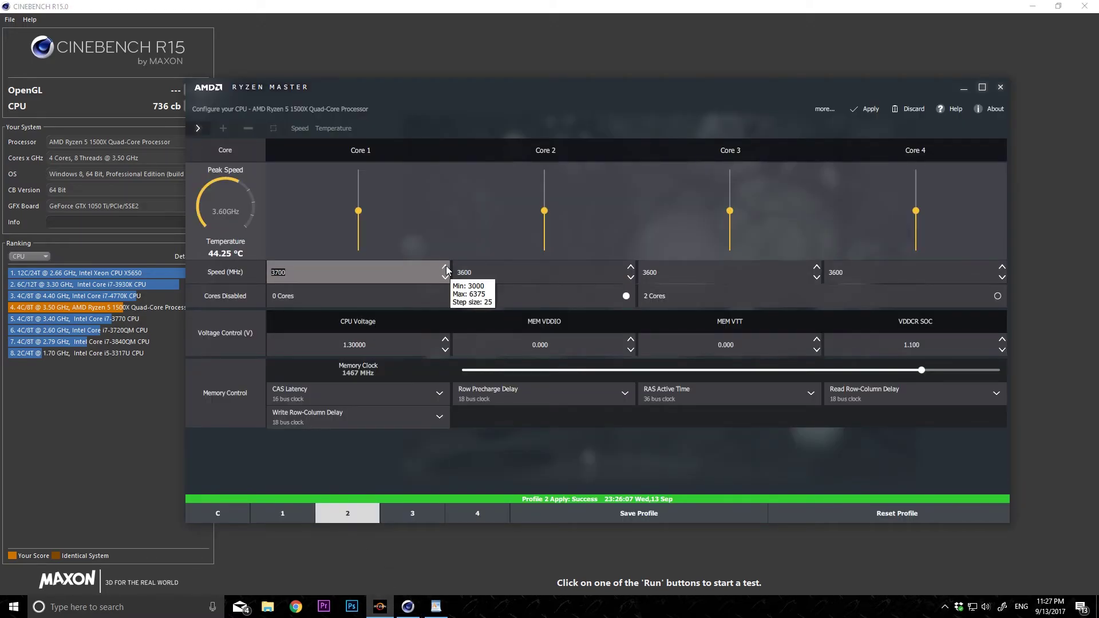
click(120, 406)
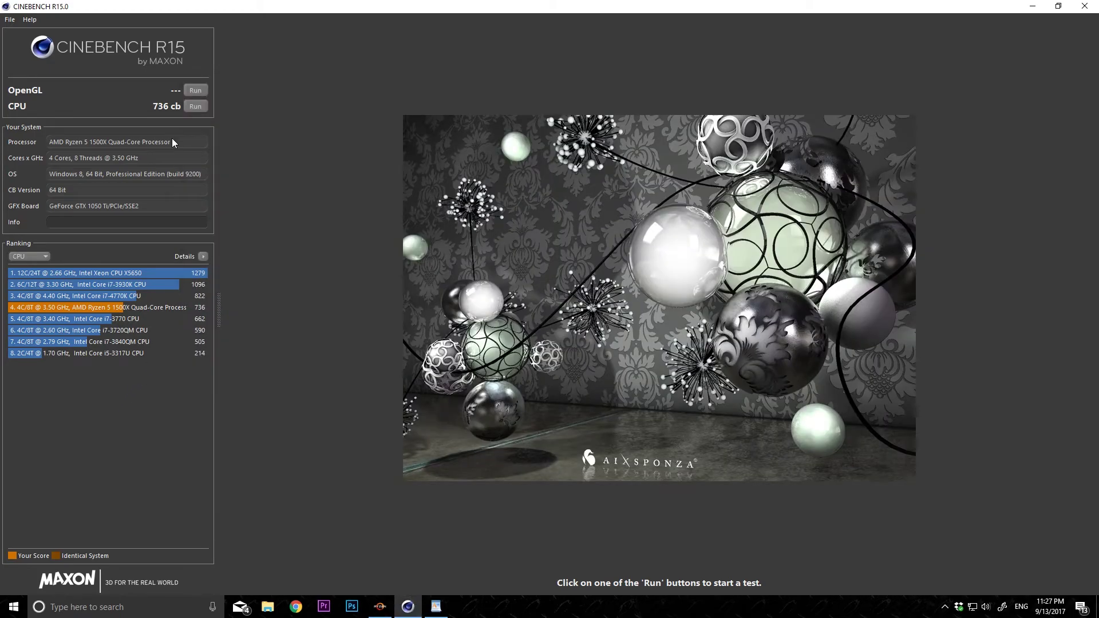
Step: Run Cinebench R15's CPU render test at the new 3.7 GHz clock
click(195, 106)
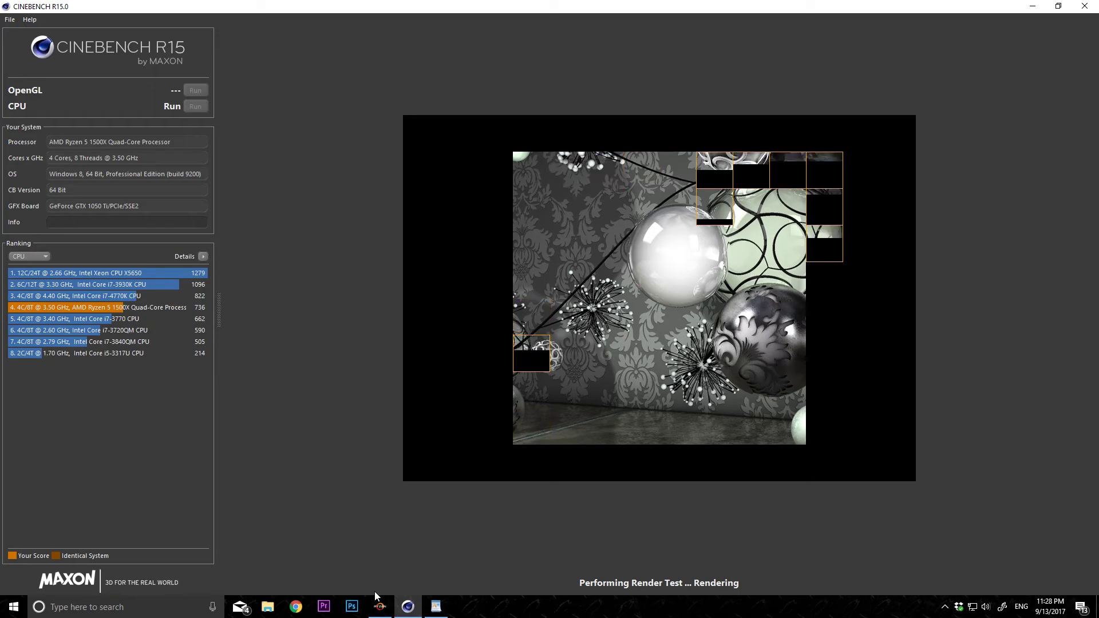
mouse_move(383, 611)
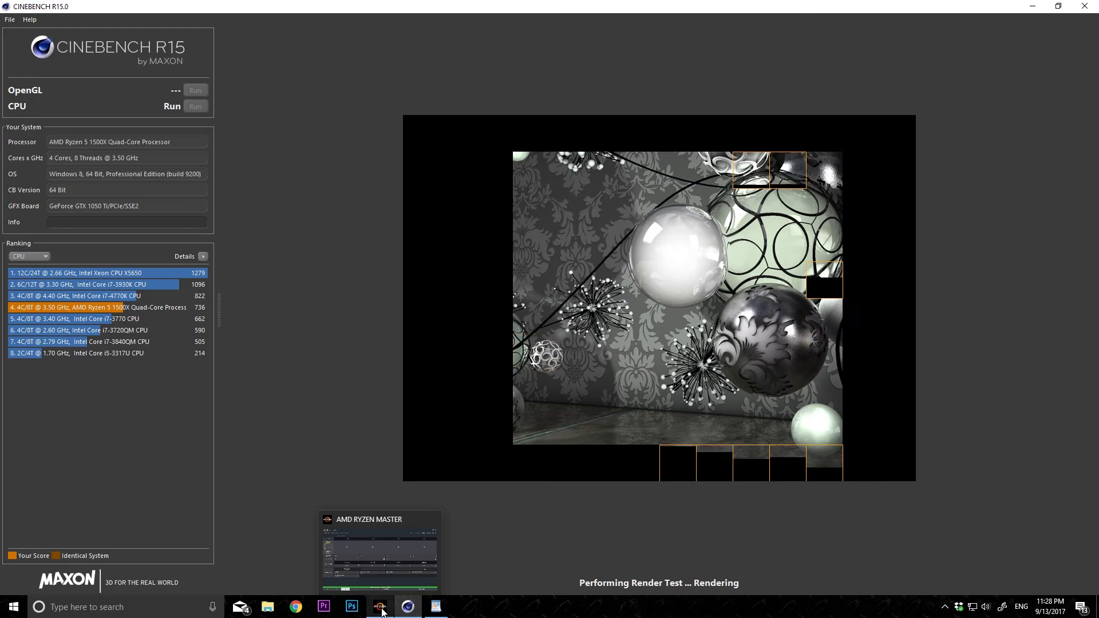
click(380, 608)
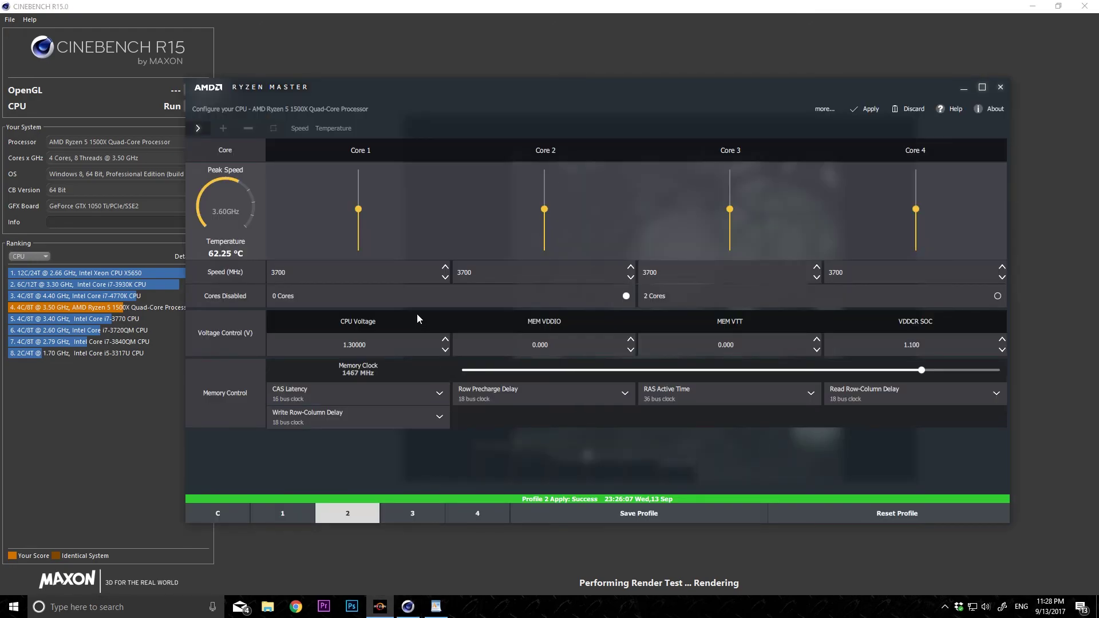
mouse_move(448, 343)
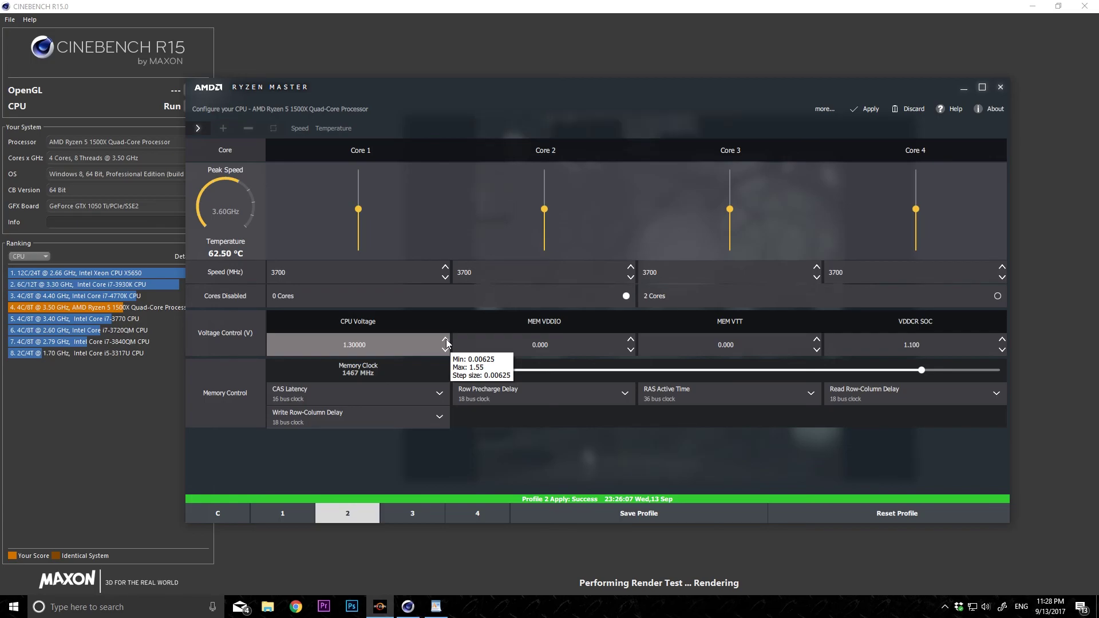
click(678, 25)
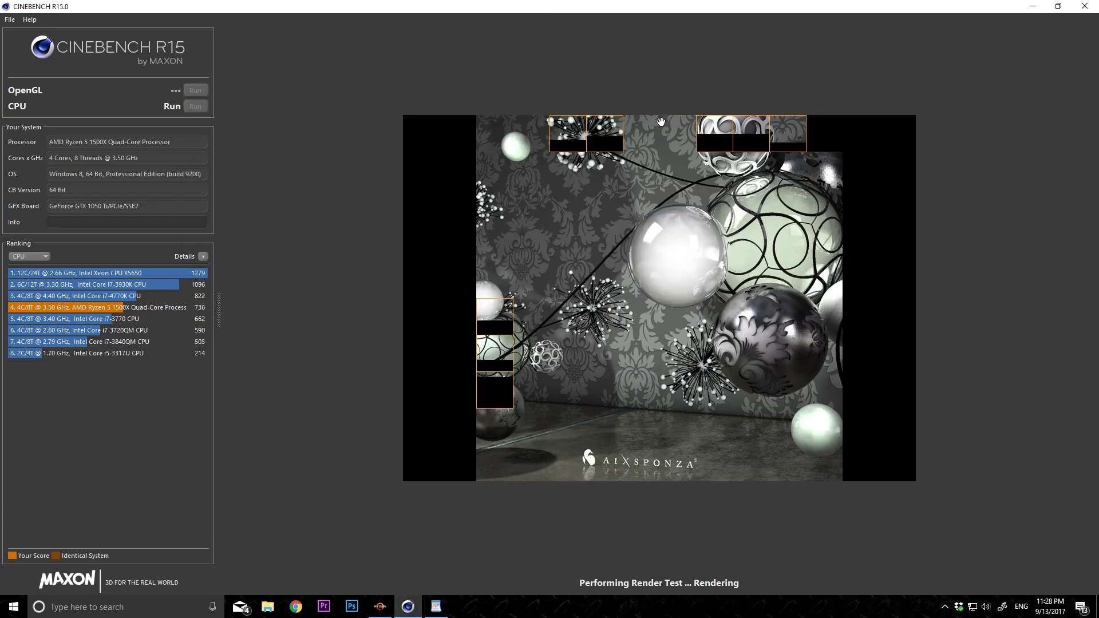